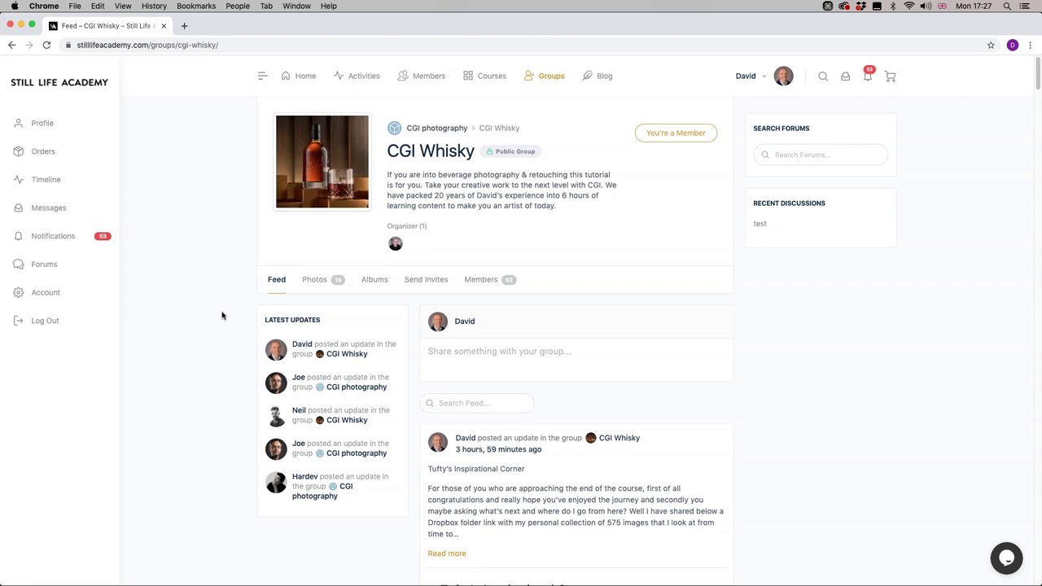
- Switch from Chrome to Cinema 4D with the Dirty Fox whisky bottle scene
key("super")
key("super+Tab")
key("super+Tab")
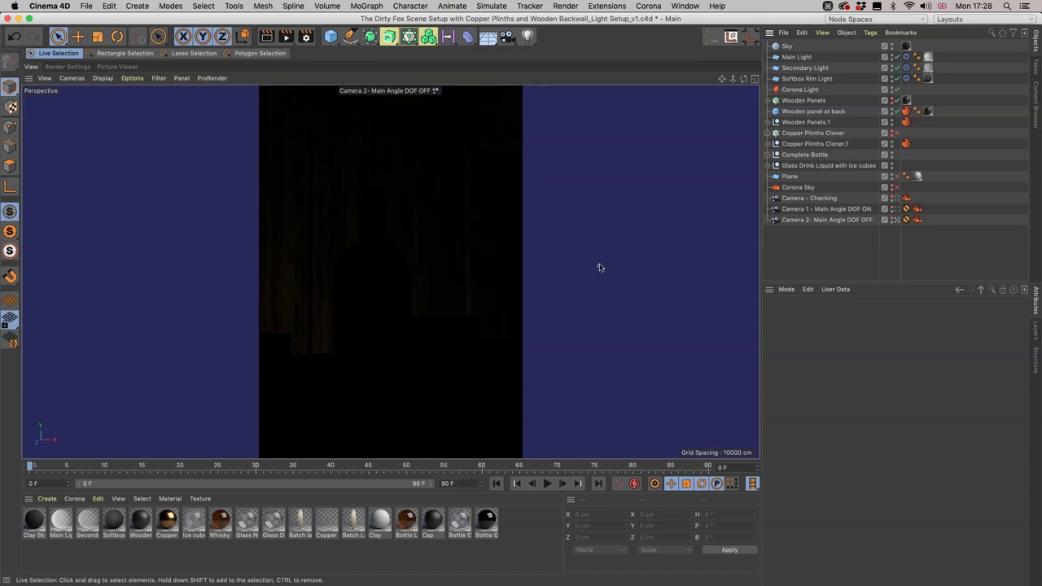
- Show the viewport's View Settings on the View tab of the Attribute Manager
left_click(786, 289)
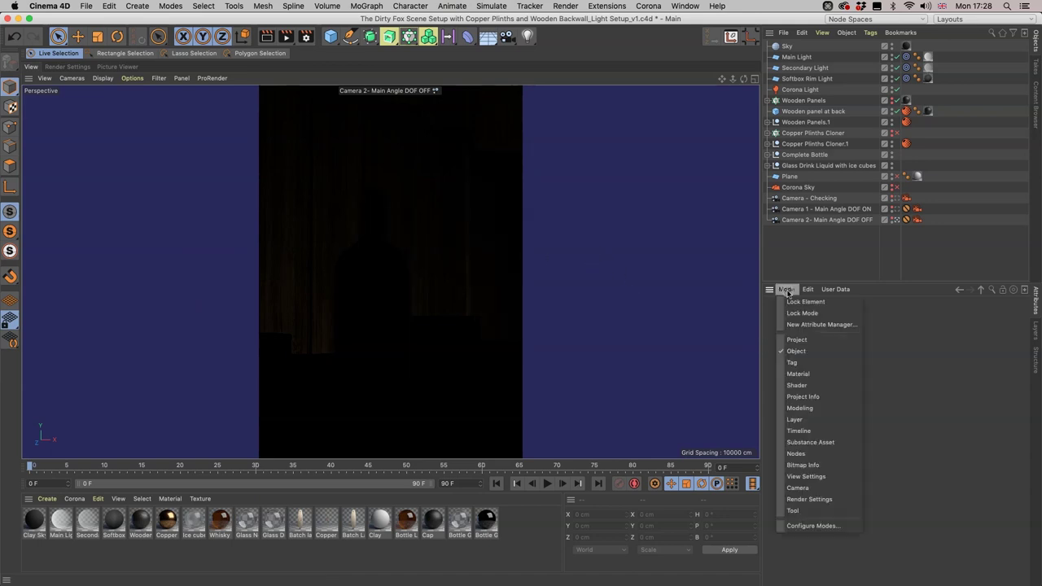
left_click(818, 477)
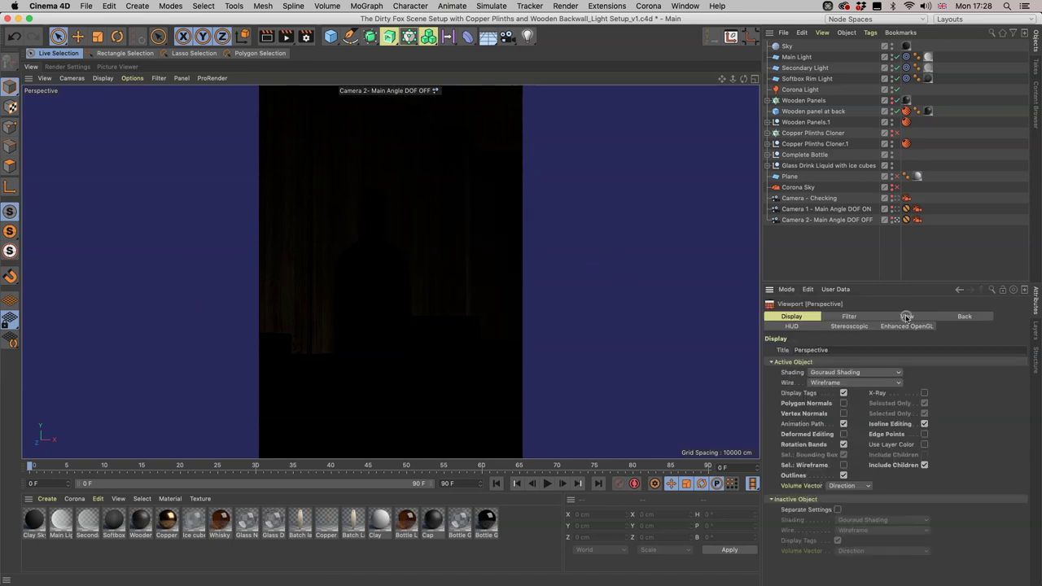
left_click(907, 316)
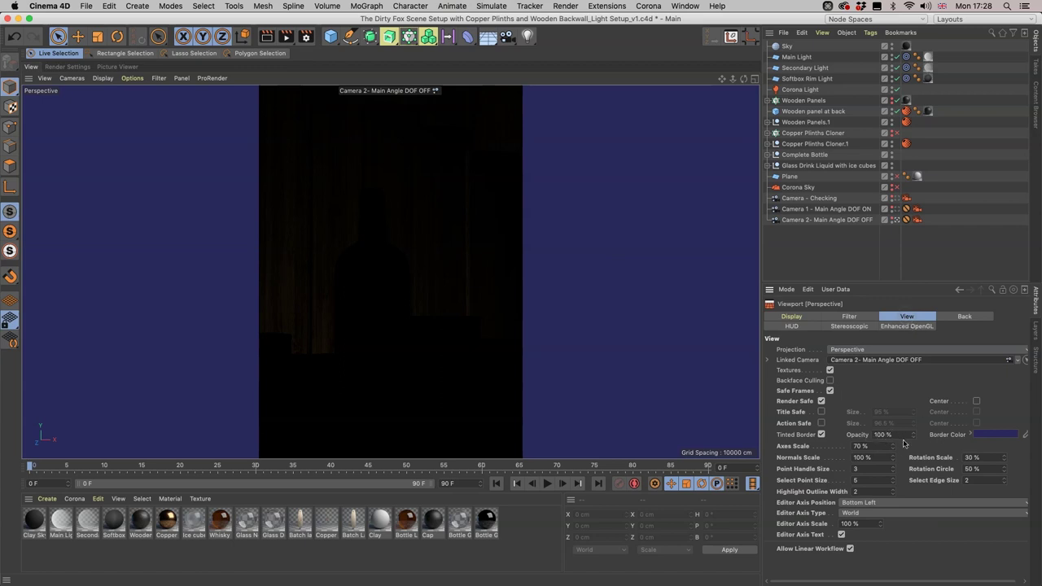
- Try a darker Border Color, then set it back to a bright blue
left_click(993, 437)
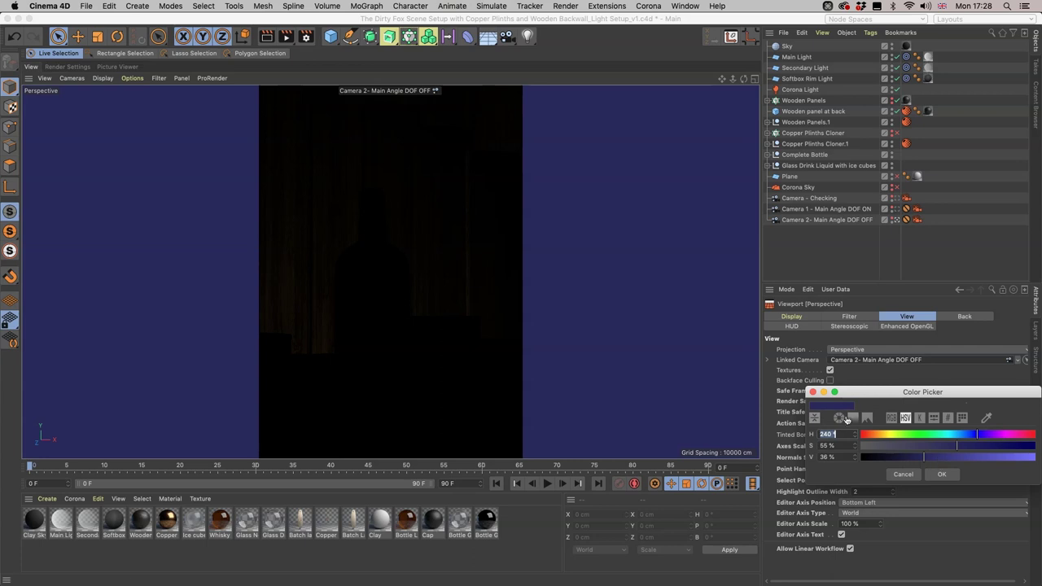
left_click_drag(888, 457, 875, 457)
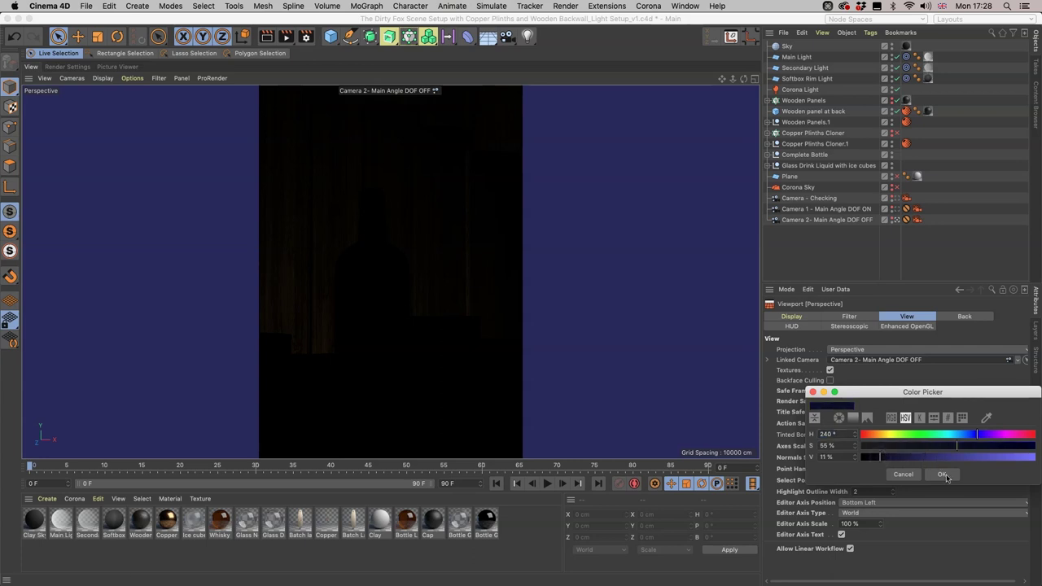
left_click(943, 475)
left_click(998, 434)
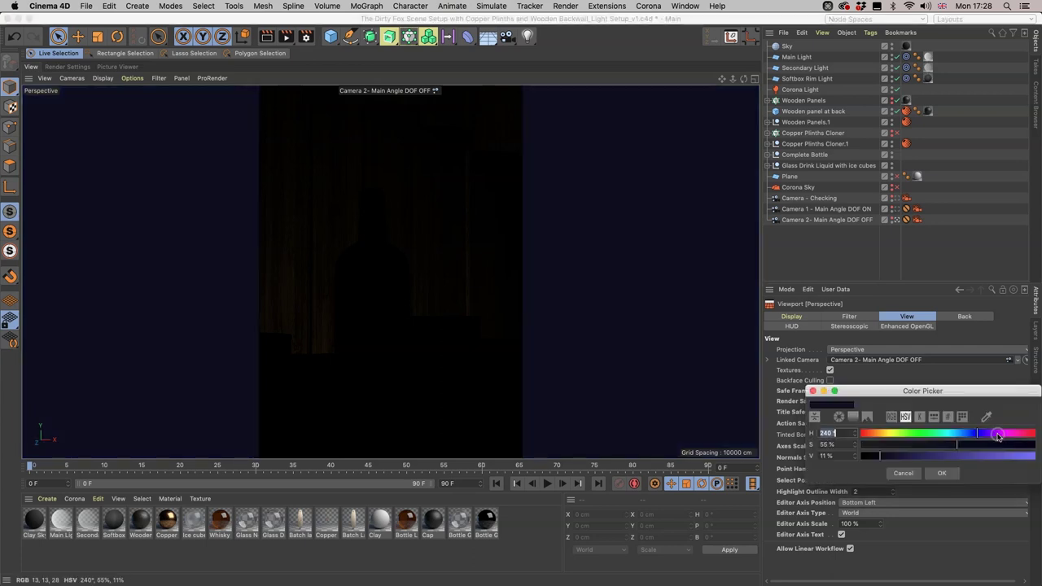
left_click_drag(908, 461, 926, 457)
left_click(941, 473)
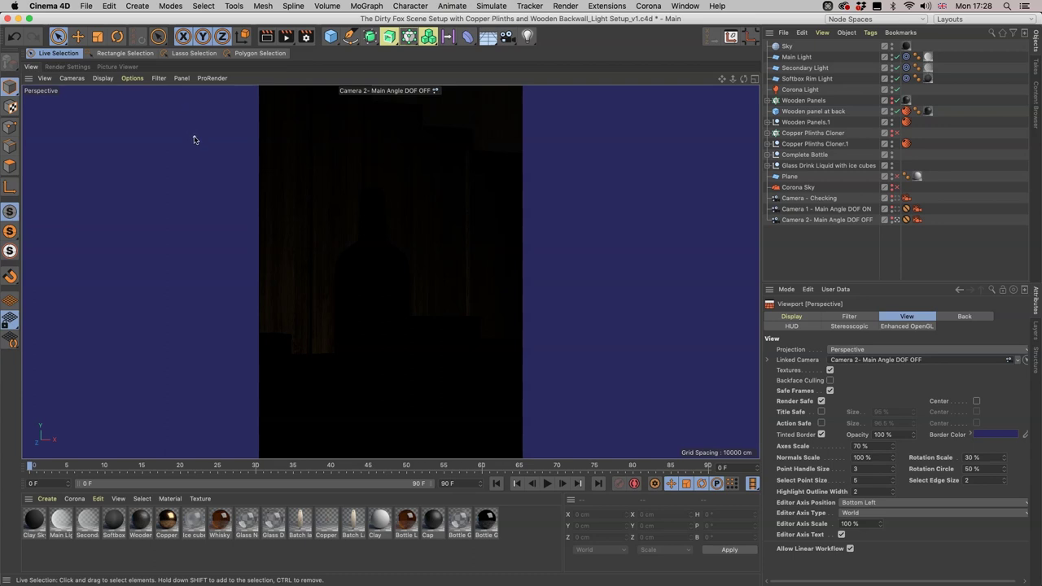
- Turn viewport textures off with N, Q, then glance at the Display menu without changing it
key("n")
key("q")
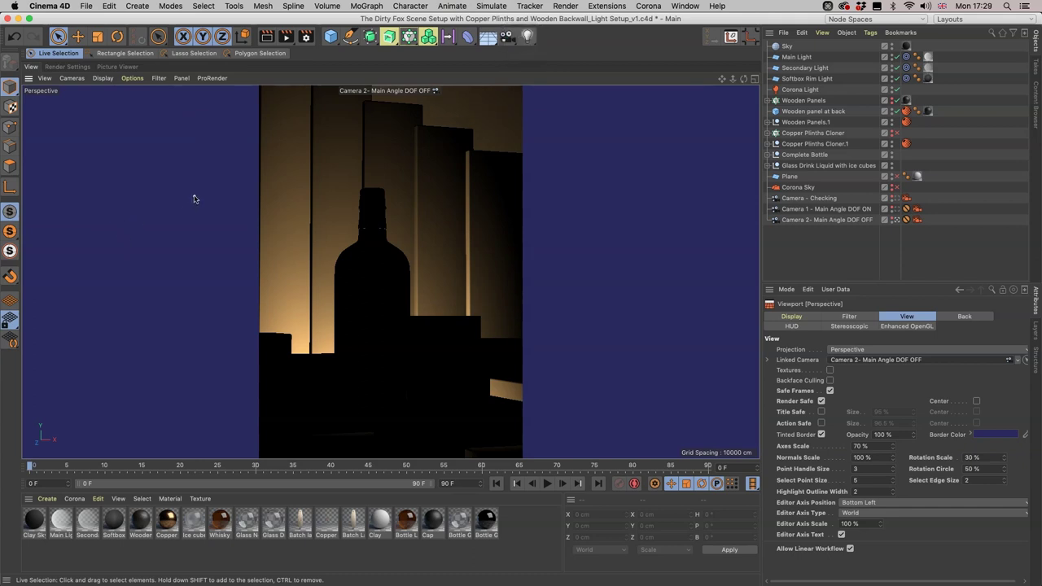
key("q")
key("n")
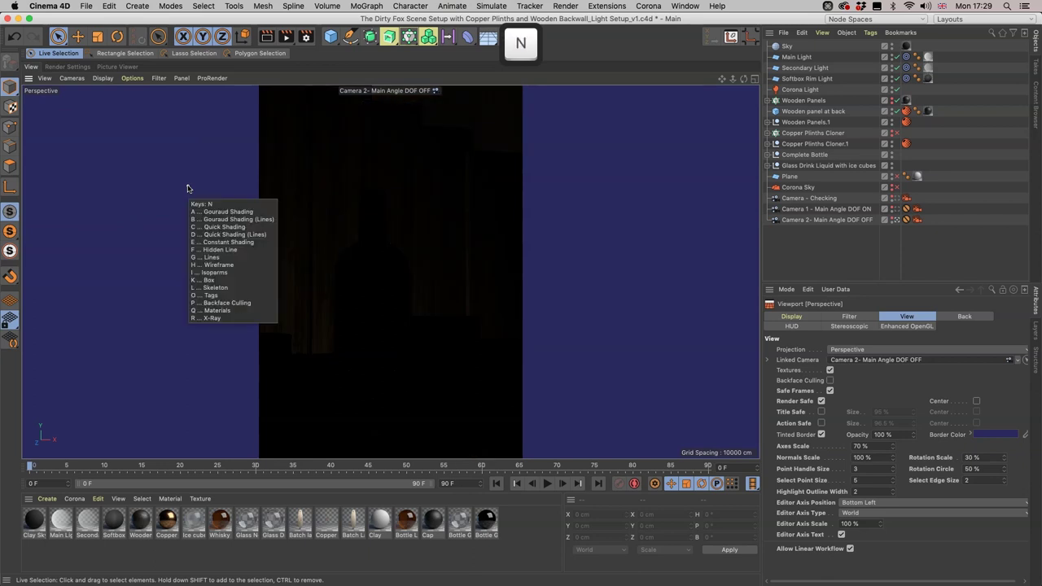
key("q")
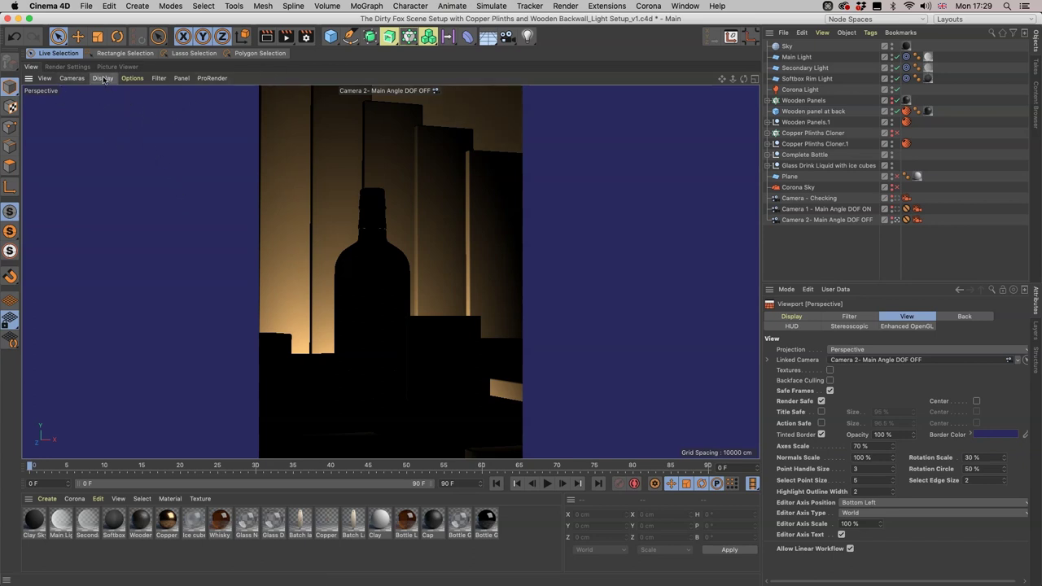
left_click(102, 79)
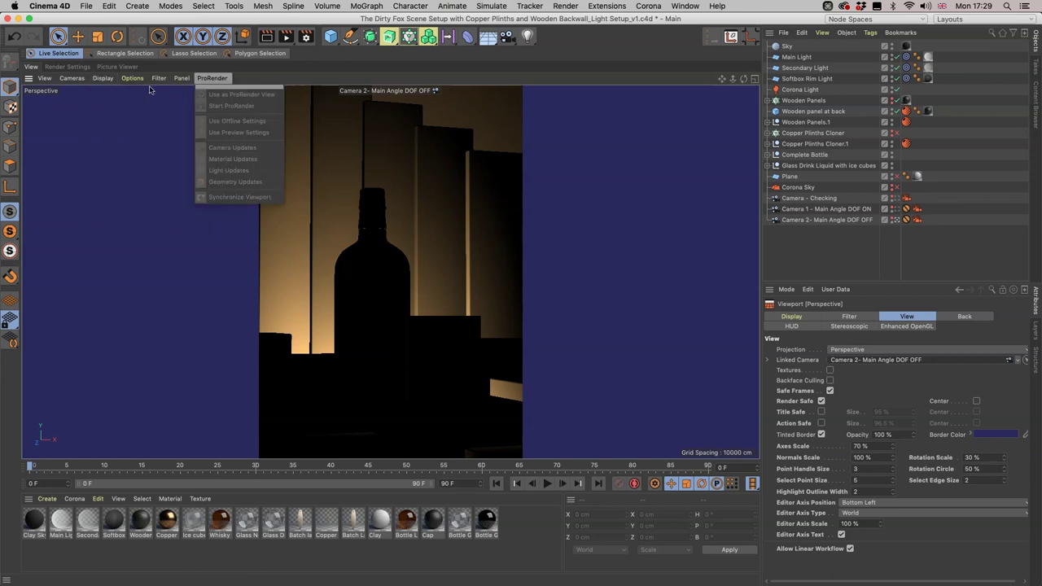
left_click(103, 80)
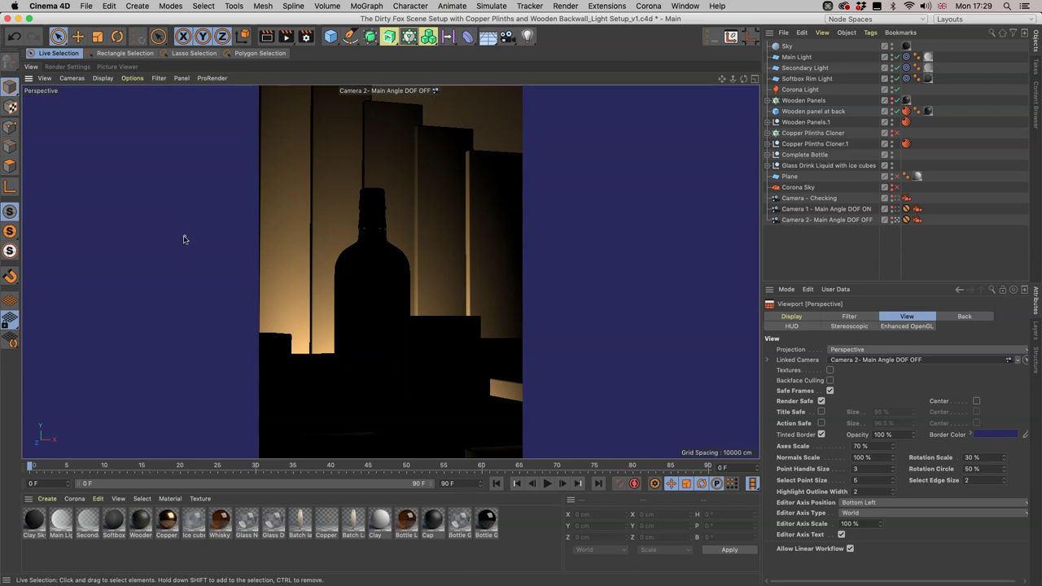
- Re-enable textures and try Gouraud Shading (Lines), Quick Shading and Quick Shading (Lines)
key("n")
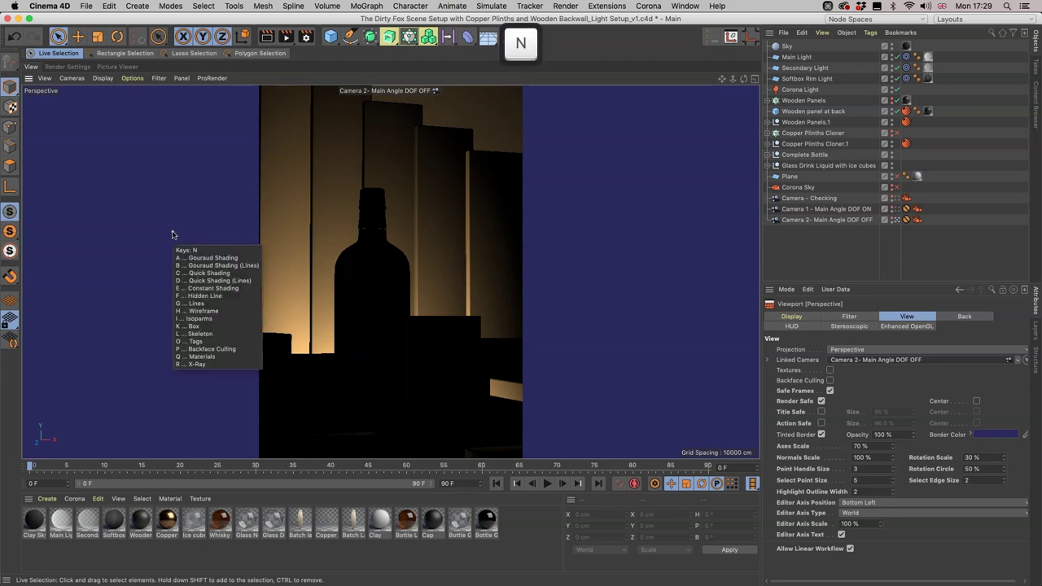
key("q")
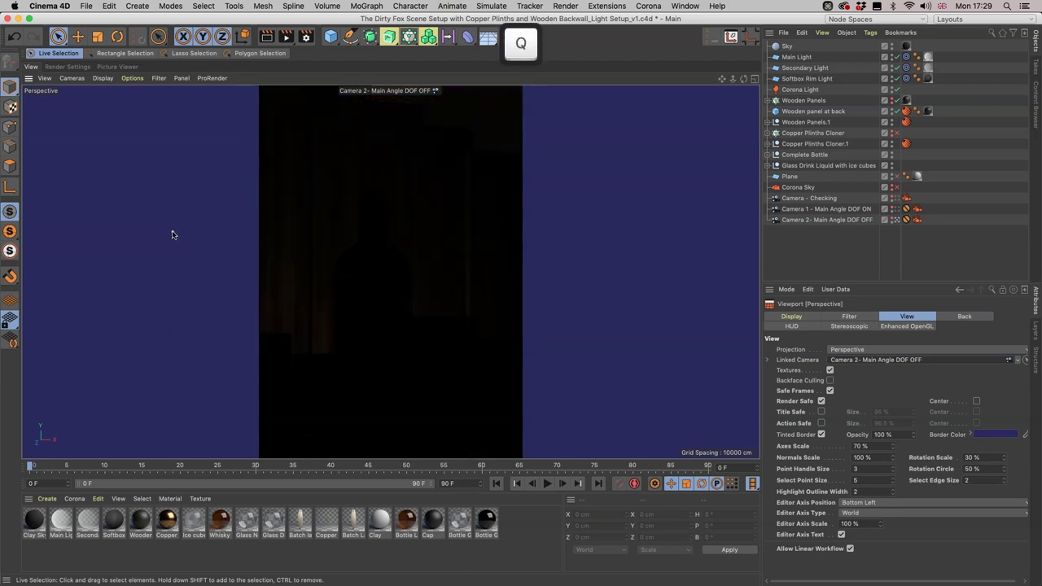
left_click(103, 78)
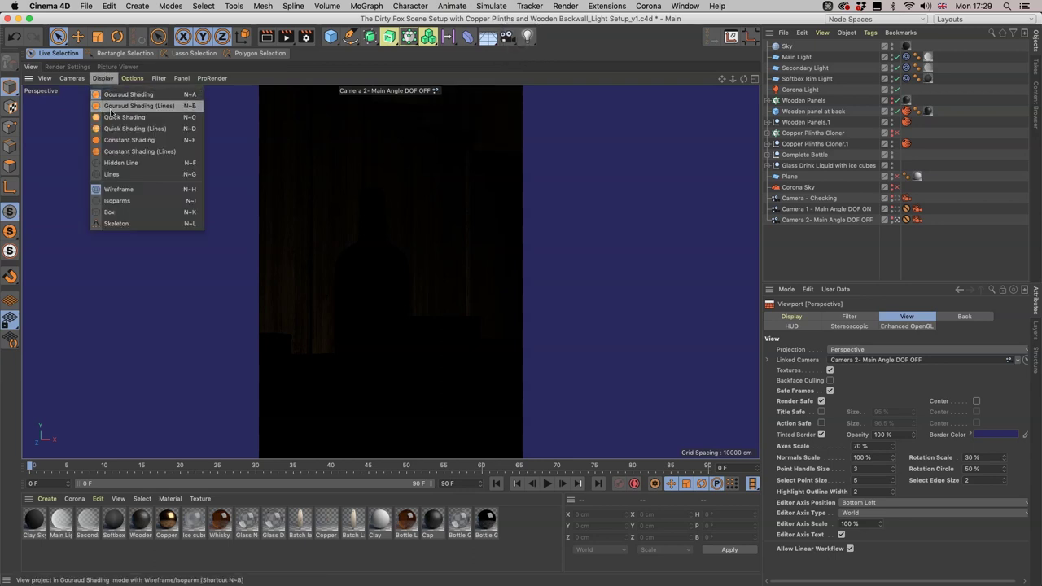
left_click(110, 106)
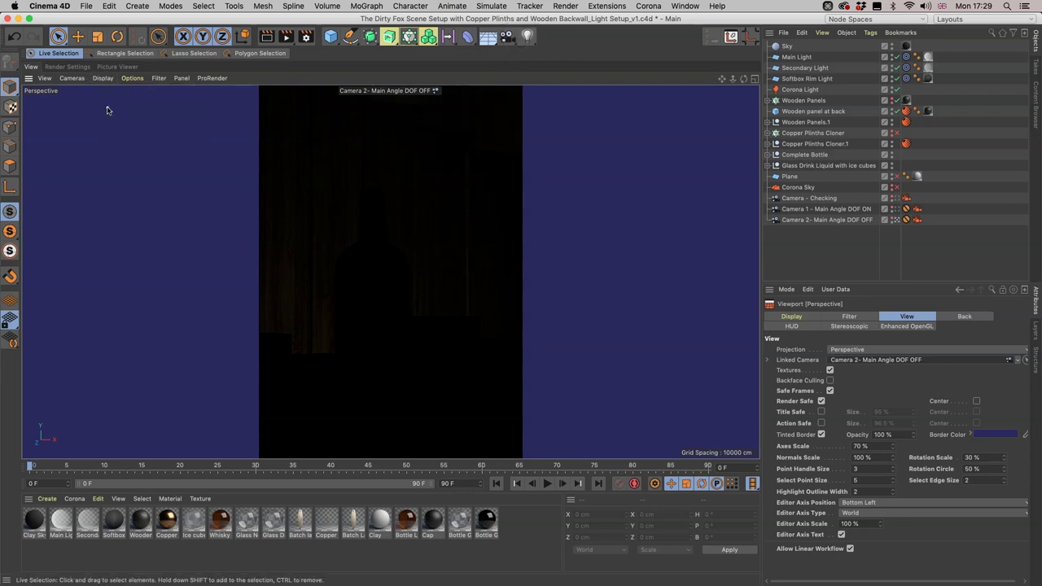
left_click(103, 78)
left_click(116, 123)
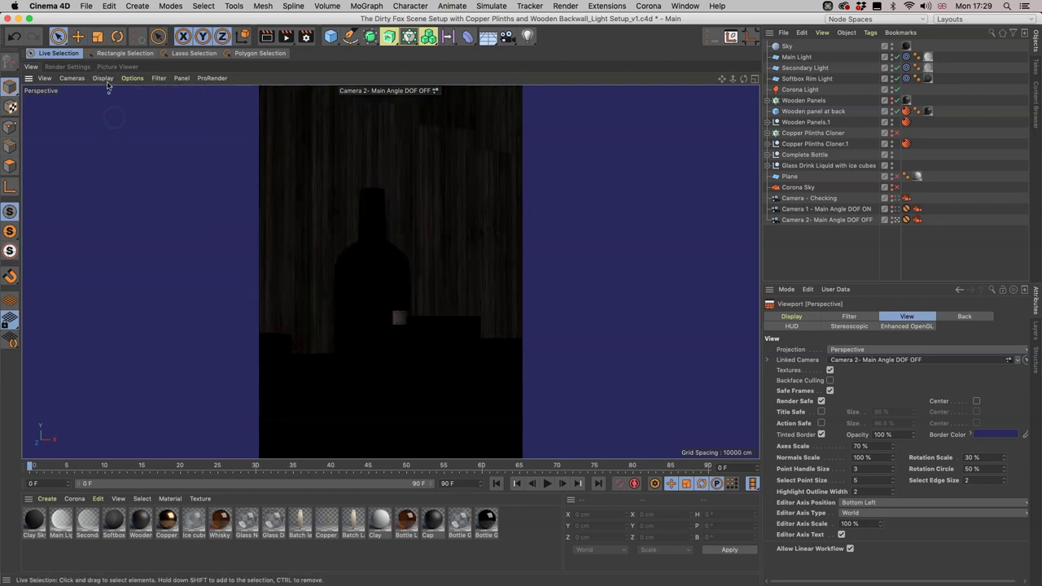
left_click(102, 78)
left_click(114, 130)
- Try Constant Shading, Constant Shading (Lines) and Lines, settling on Hidden Line display
left_click(102, 78)
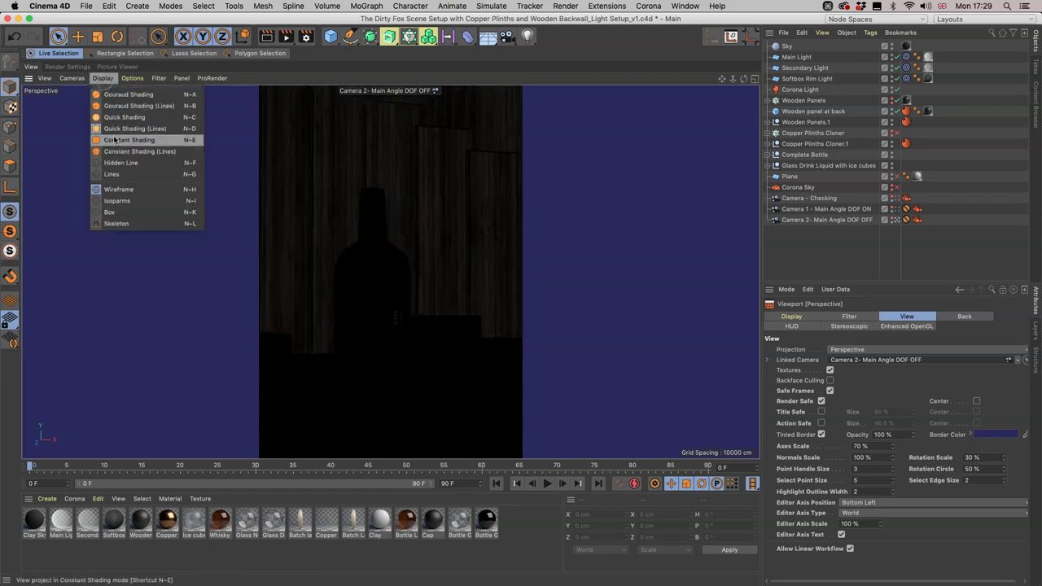
left_click(116, 140)
left_click(103, 78)
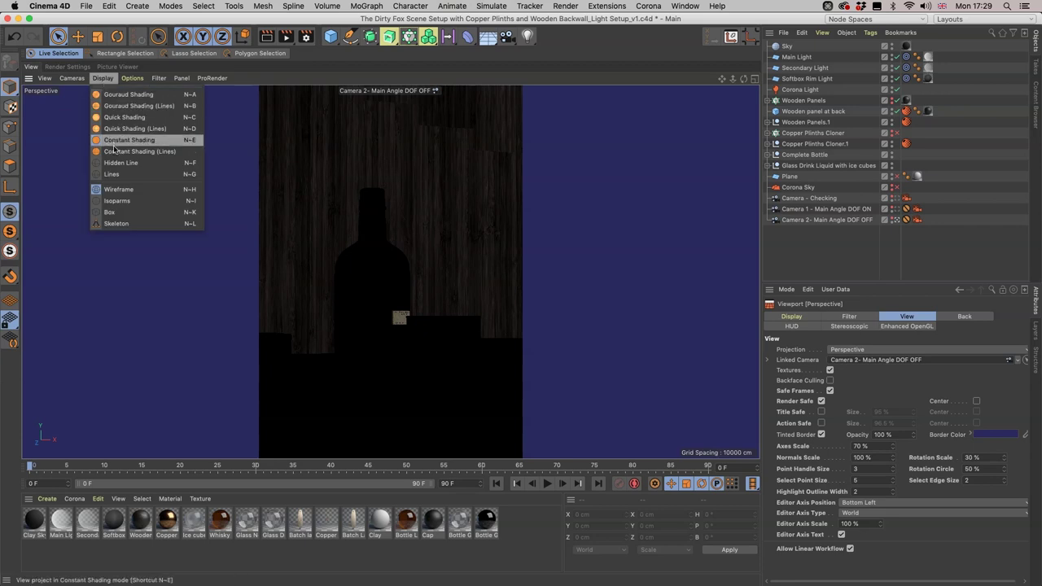
left_click(114, 150)
left_click(103, 78)
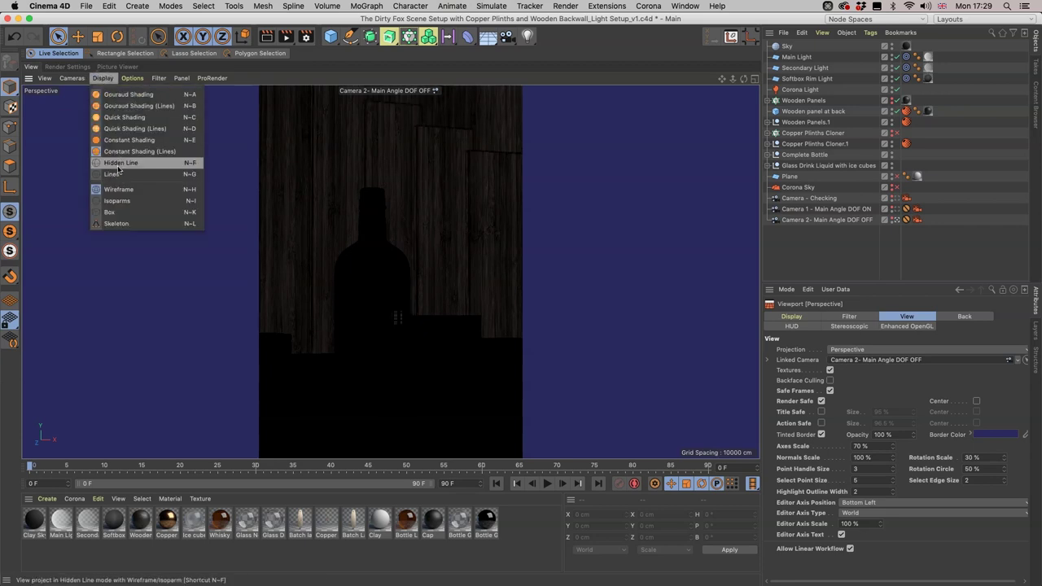
left_click(121, 169)
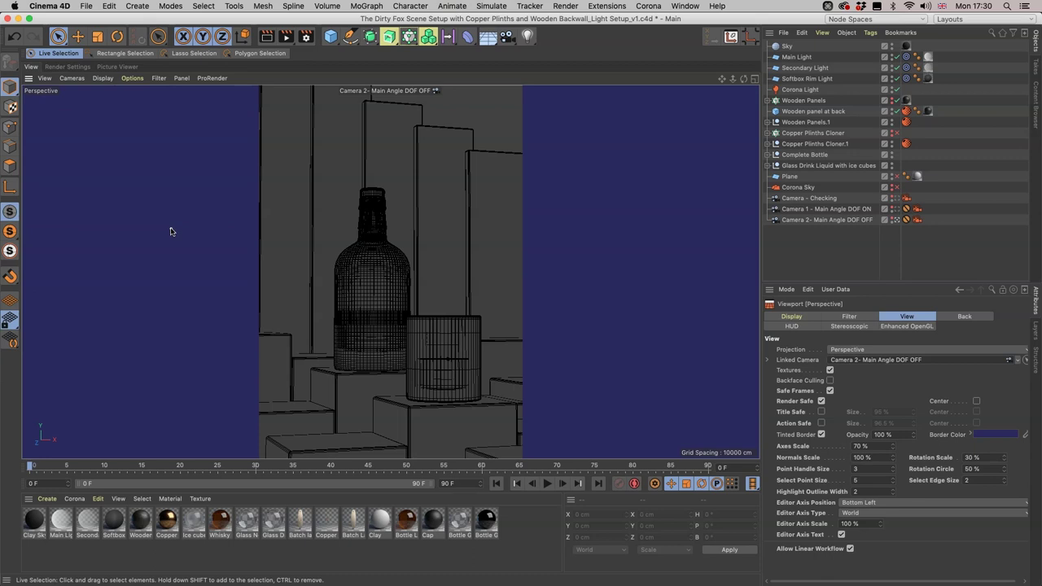
left_click(102, 78)
left_click(112, 174)
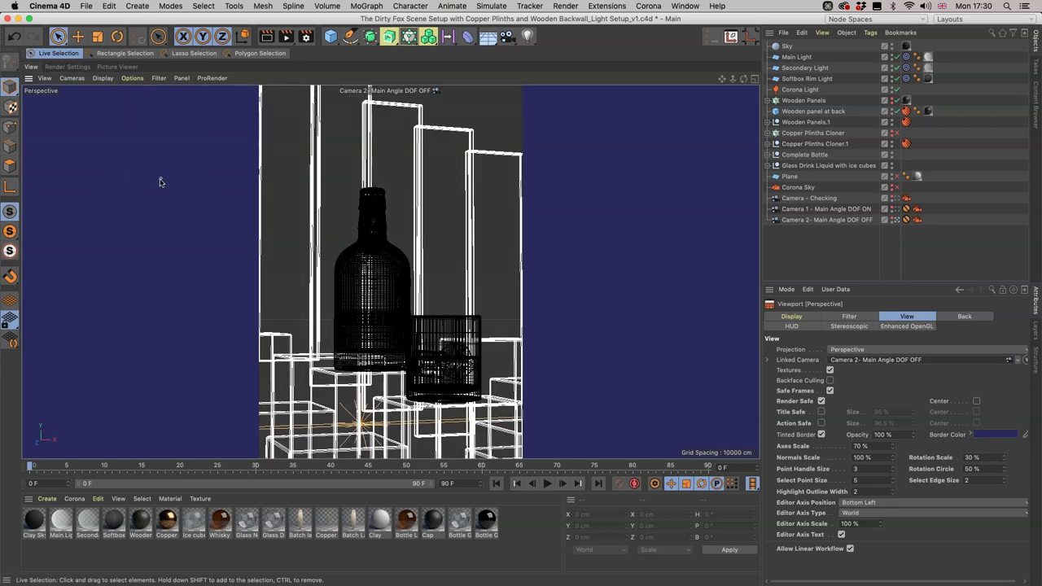
left_click(104, 79)
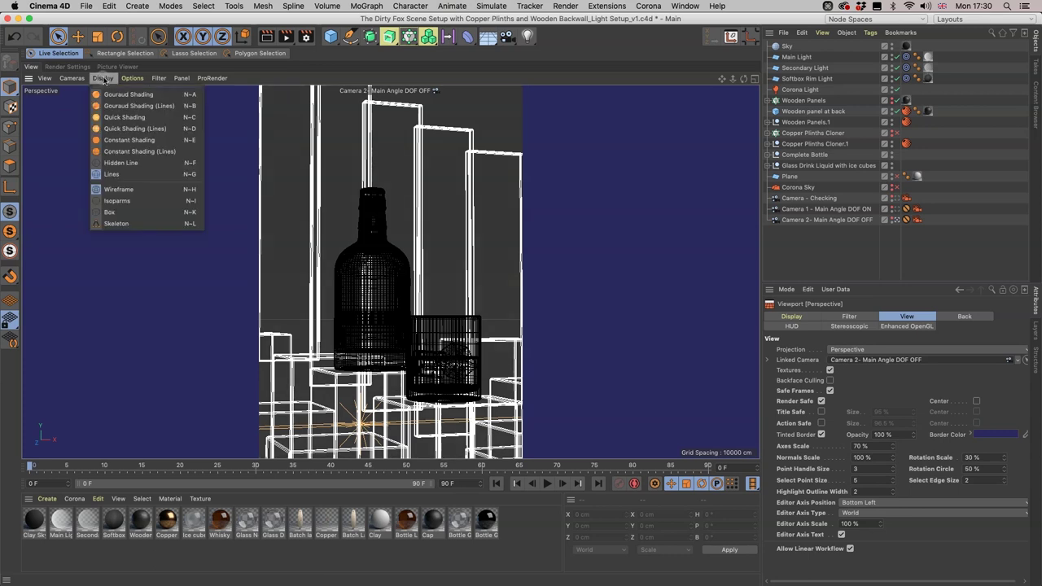
left_click(118, 164)
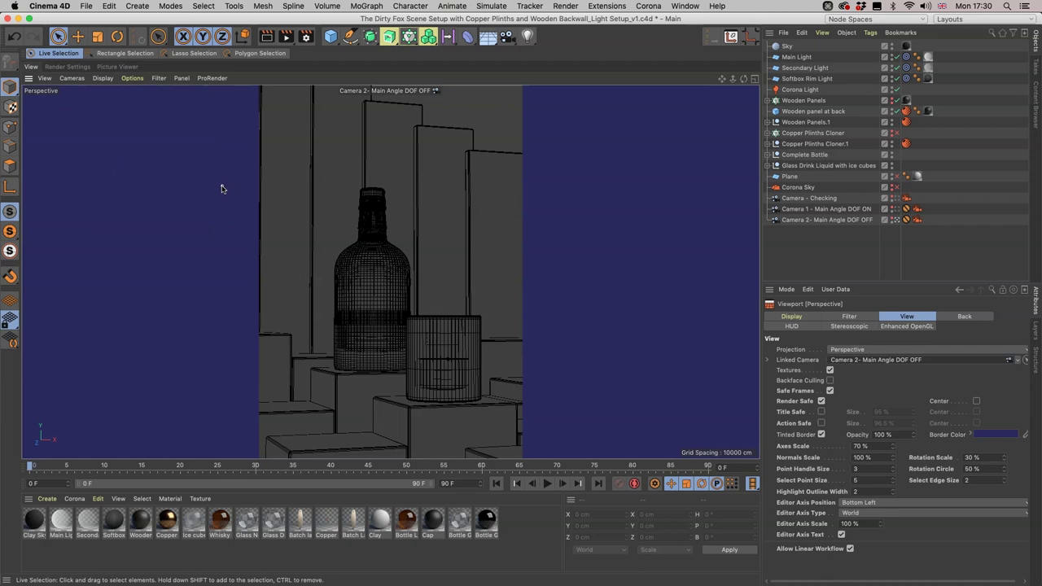
- Set the camera view to Gouraud Shading, then briefly try Gouraud Shading (Lines)
left_click(100, 79)
left_click(109, 96)
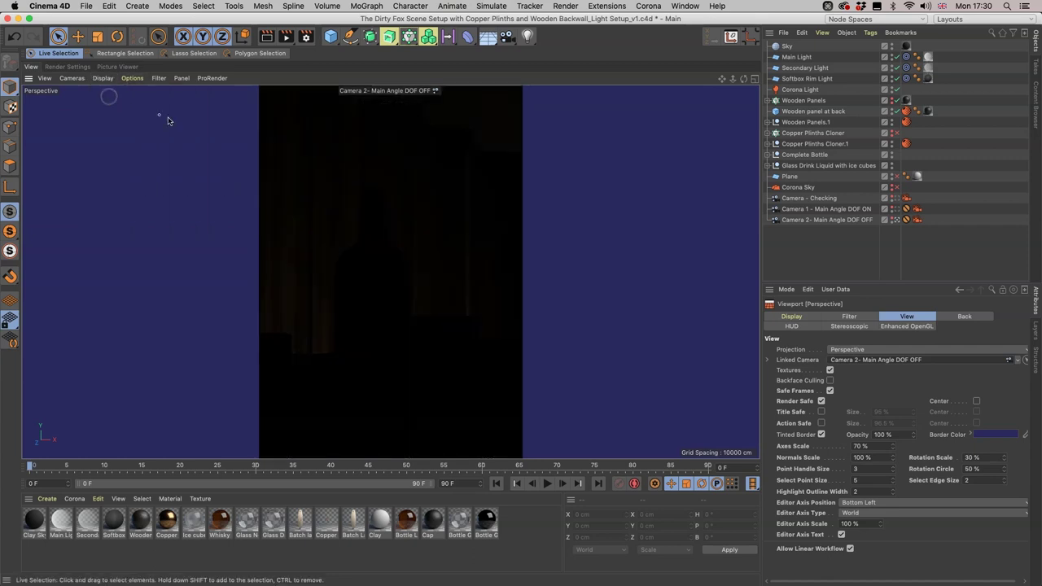
key("n")
key("Escape")
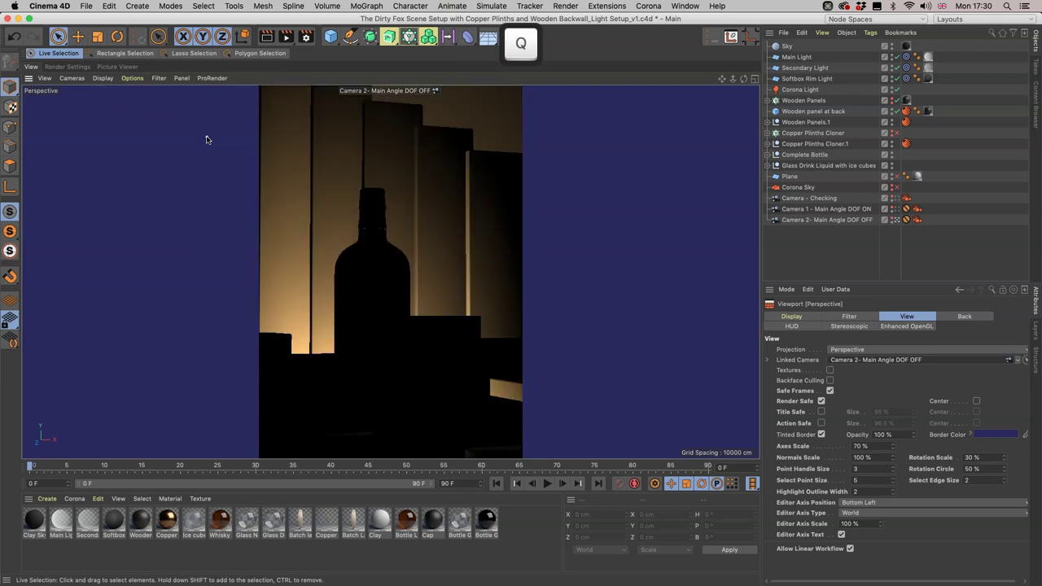
left_click(102, 79)
left_click(107, 106)
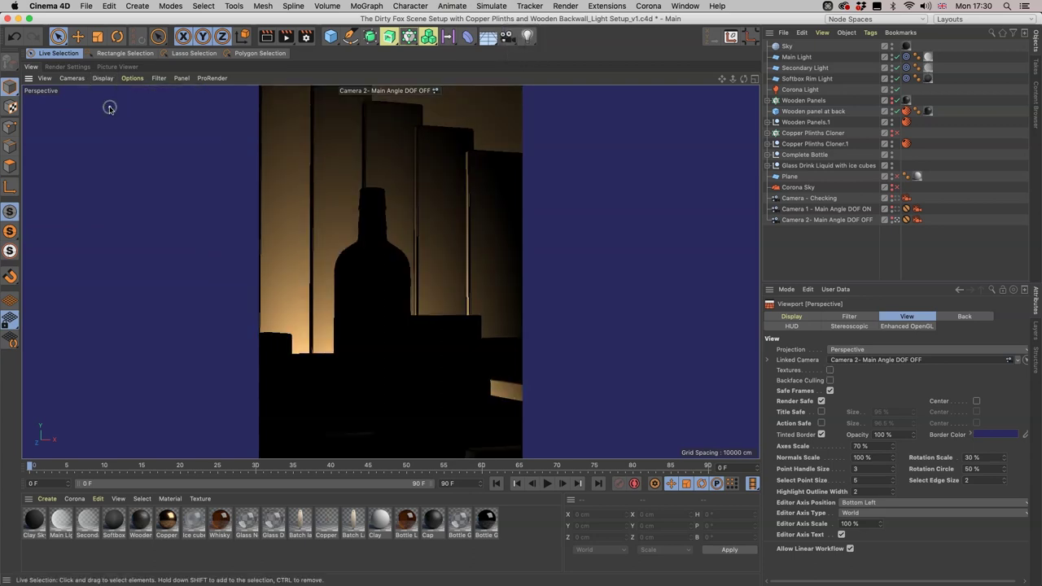
left_click(105, 81)
- Switch to Quick Shading, compare Quick Shading (Lines), and go back to plain Quick Shading
left_click(114, 118)
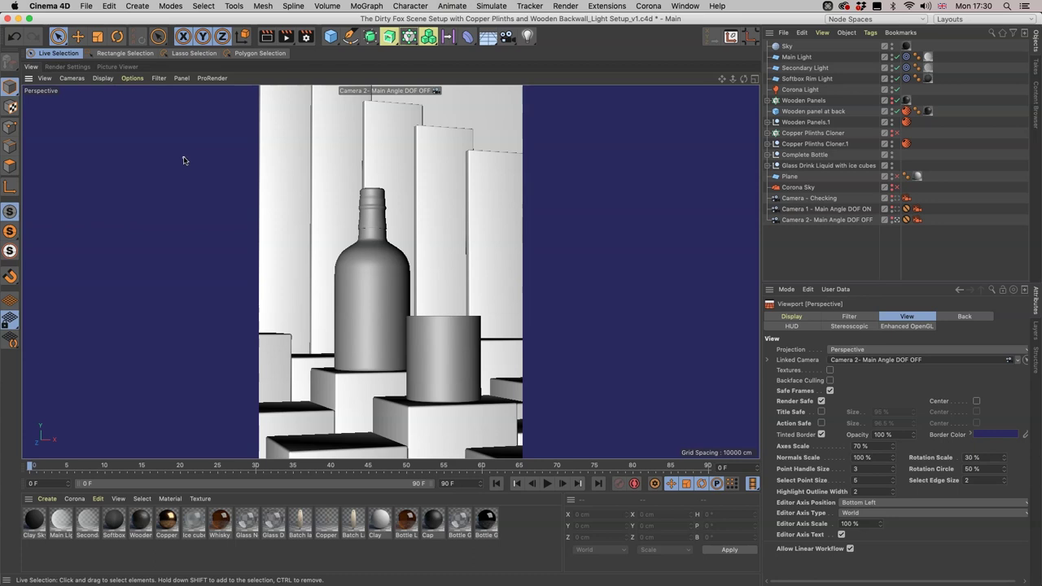
left_click(102, 79)
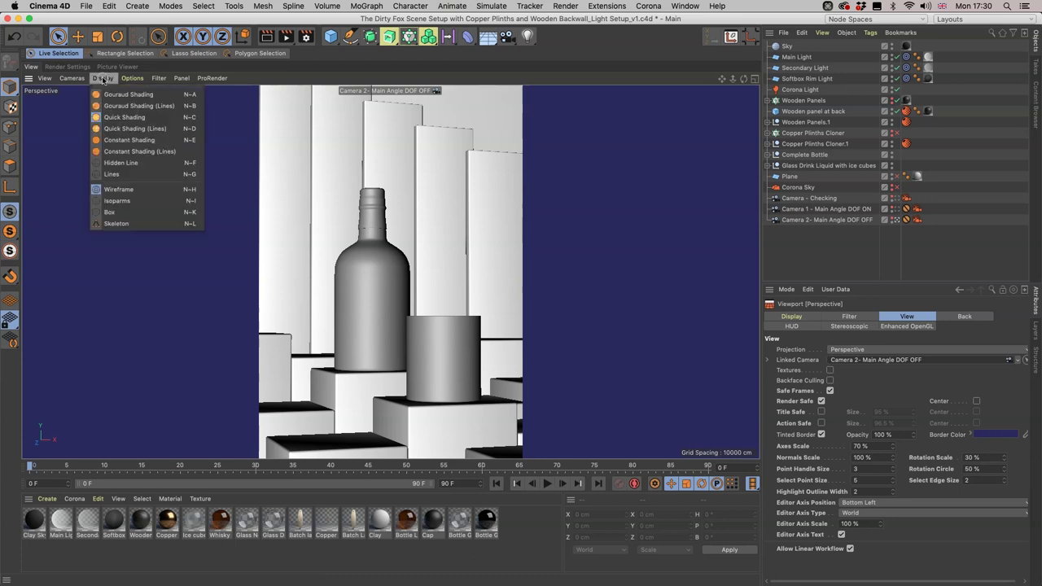
left_click(121, 129)
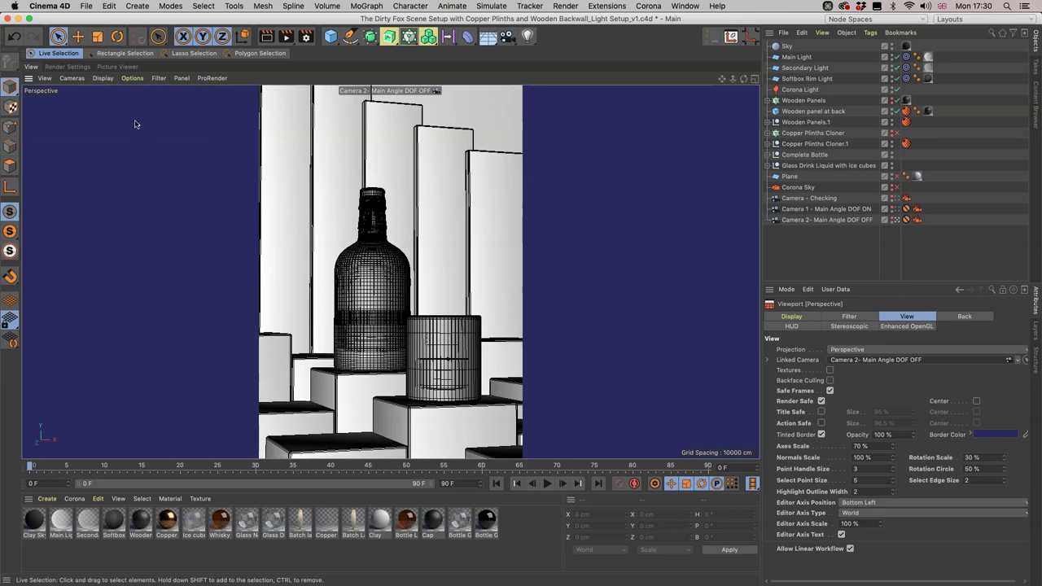
left_click(103, 78)
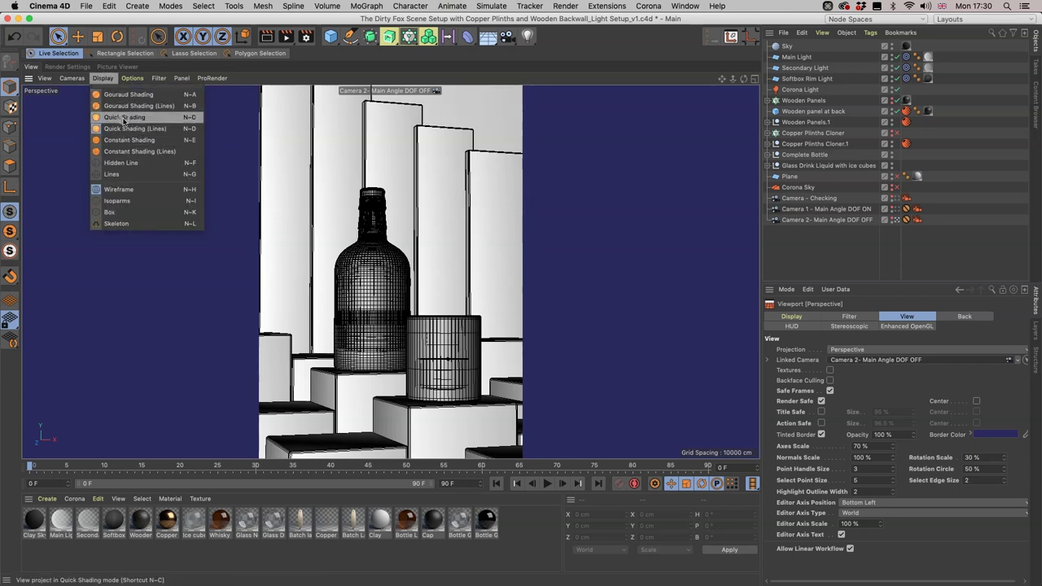
left_click(123, 118)
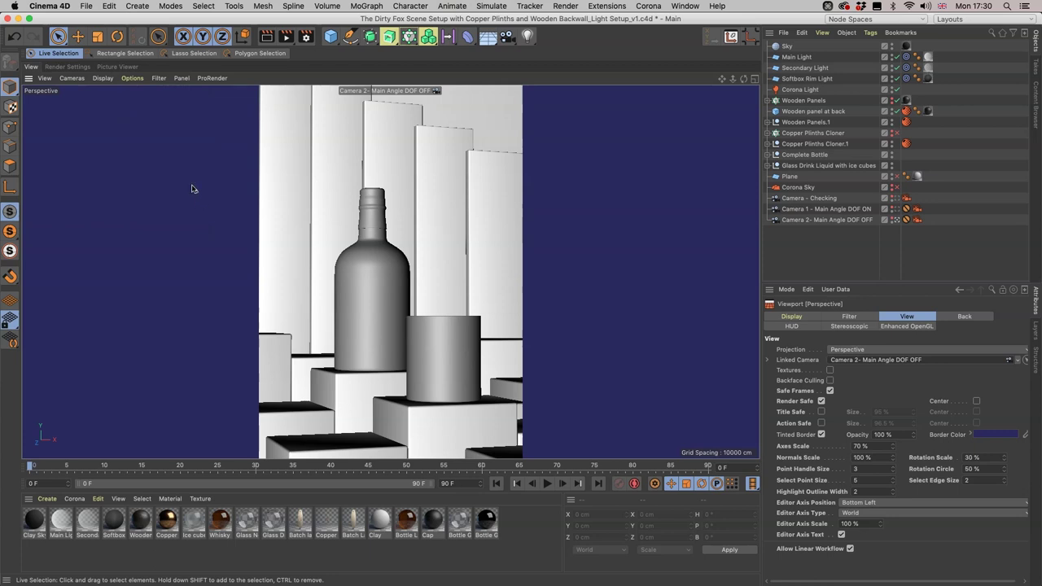
- Compare Constant Shading, Hidden Line and Lines, then return the viewport to Quick Shading
left_click(103, 78)
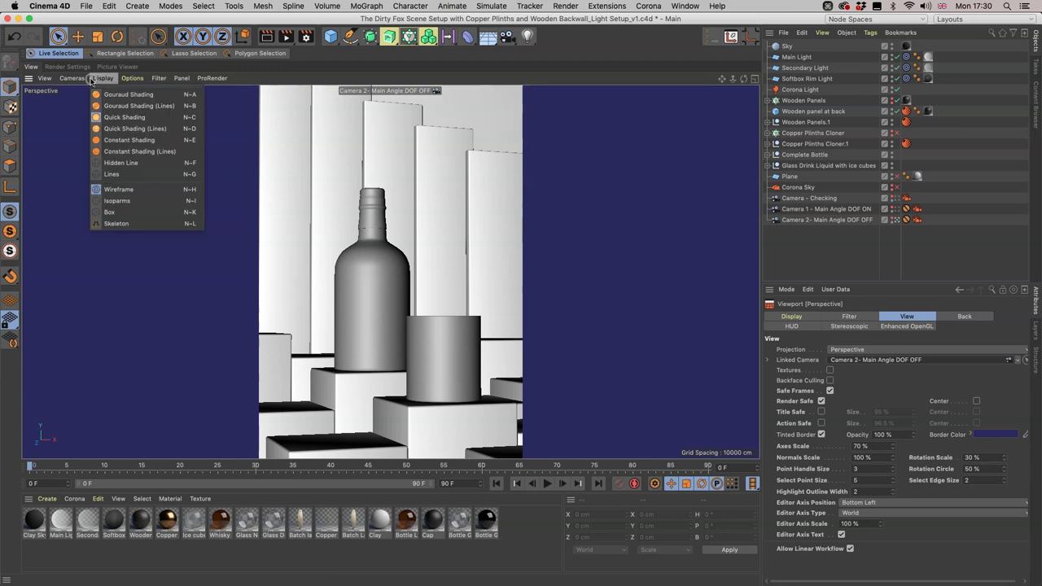
left_click(118, 140)
left_click(106, 78)
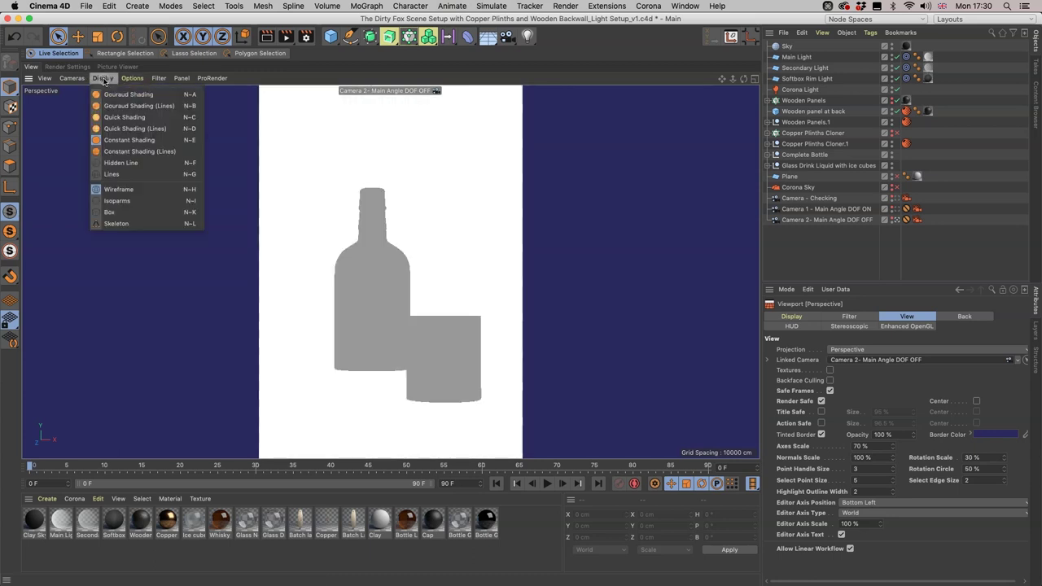
left_click(119, 151)
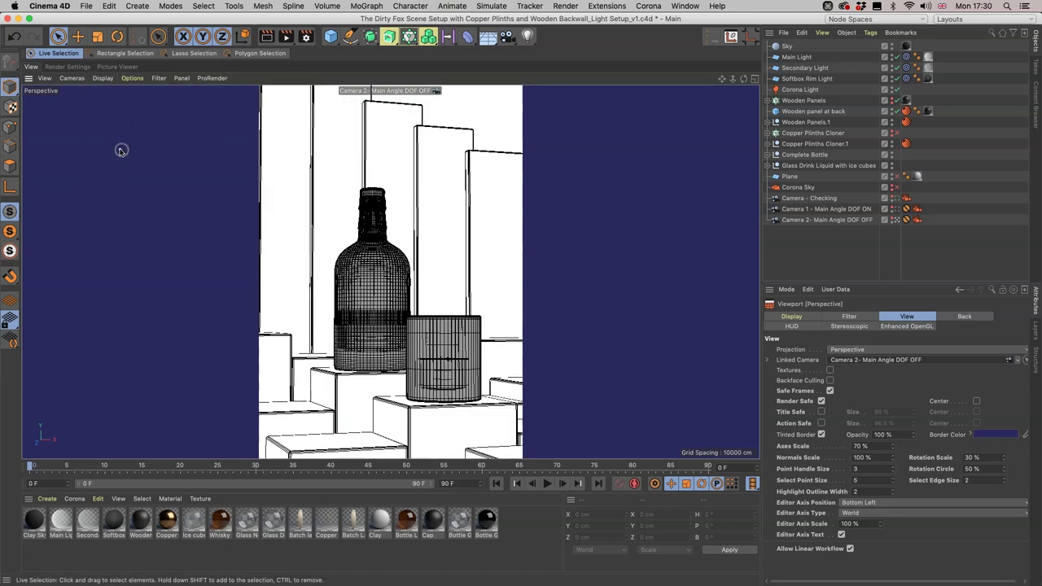
left_click(103, 78)
left_click(111, 144)
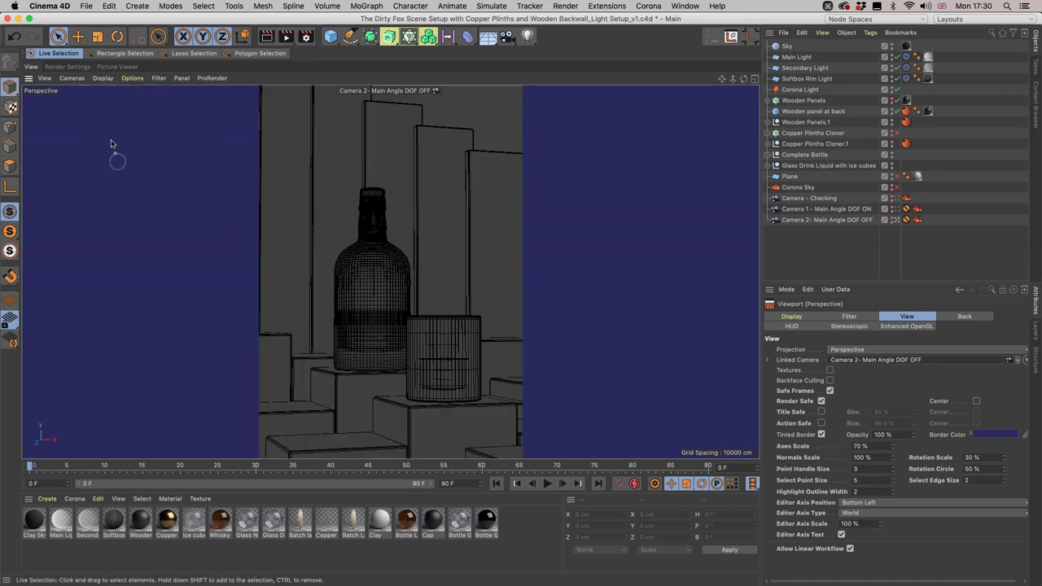
left_click(102, 78)
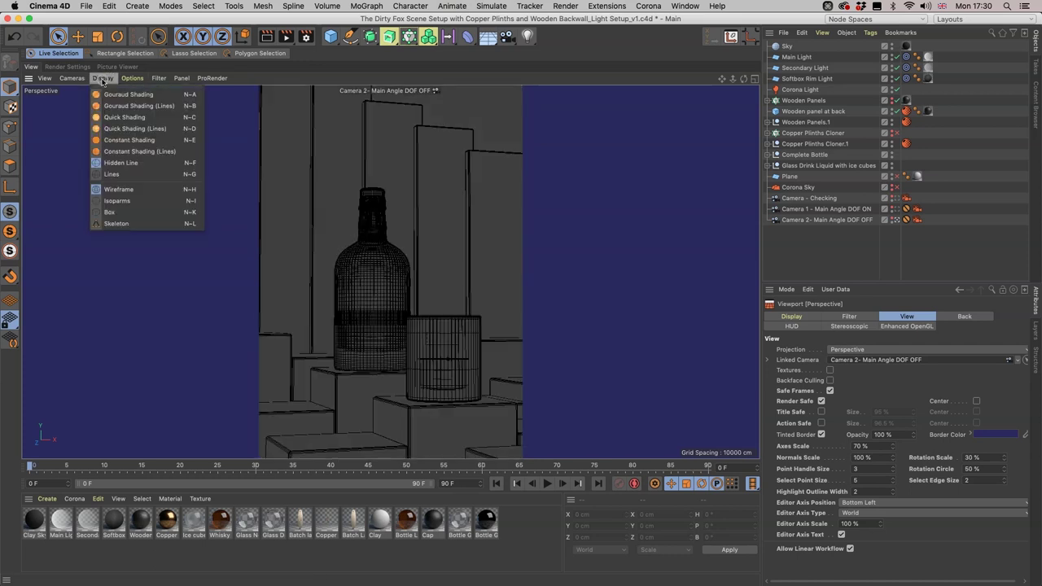
left_click(112, 173)
left_click(103, 79)
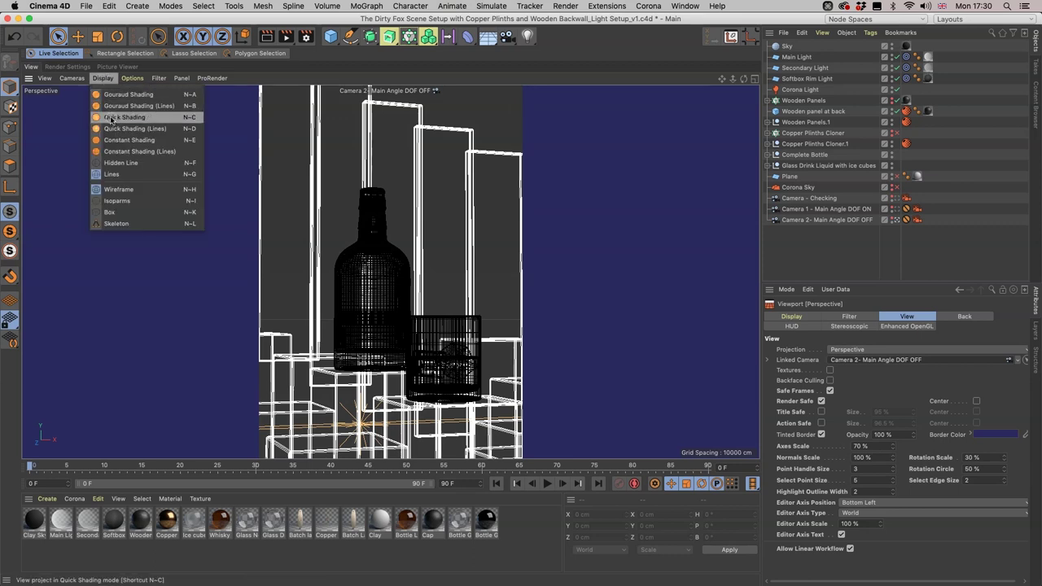
left_click(111, 119)
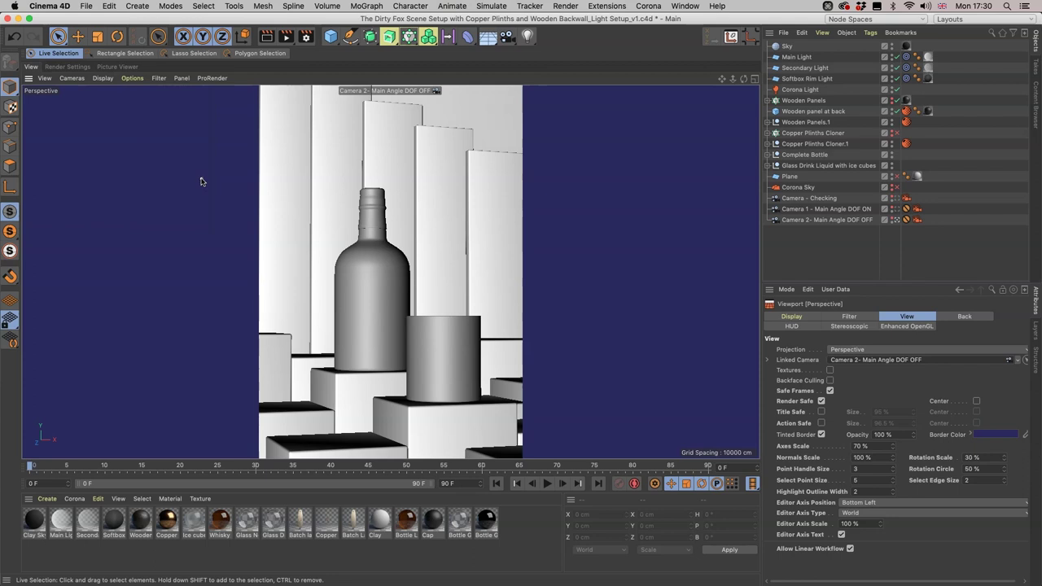
- In the four-view layout, set the Top view to Quick Shading (Lines), then maximize Perspective again
left_click(755, 78)
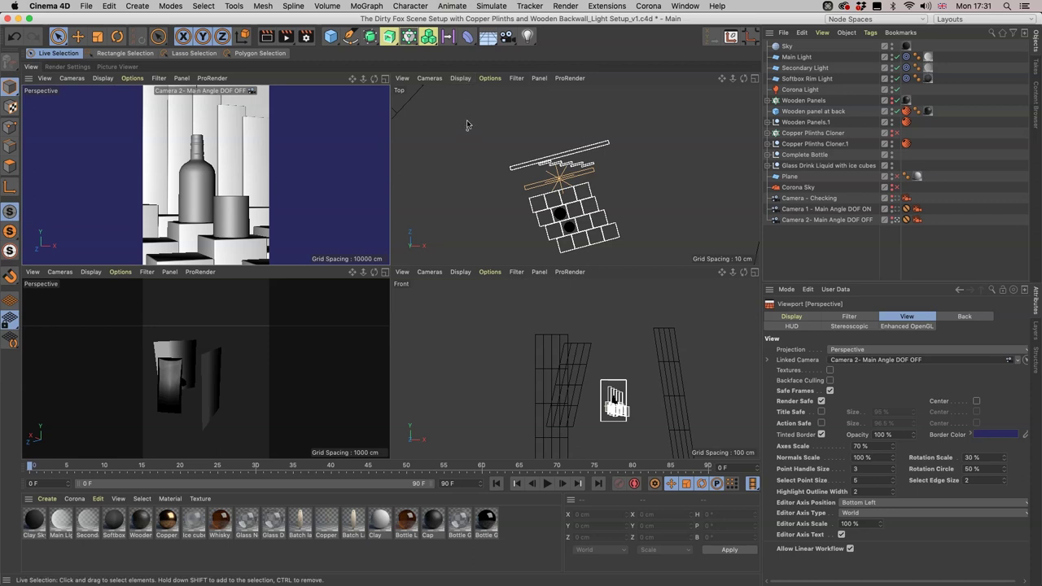
left_click(468, 82)
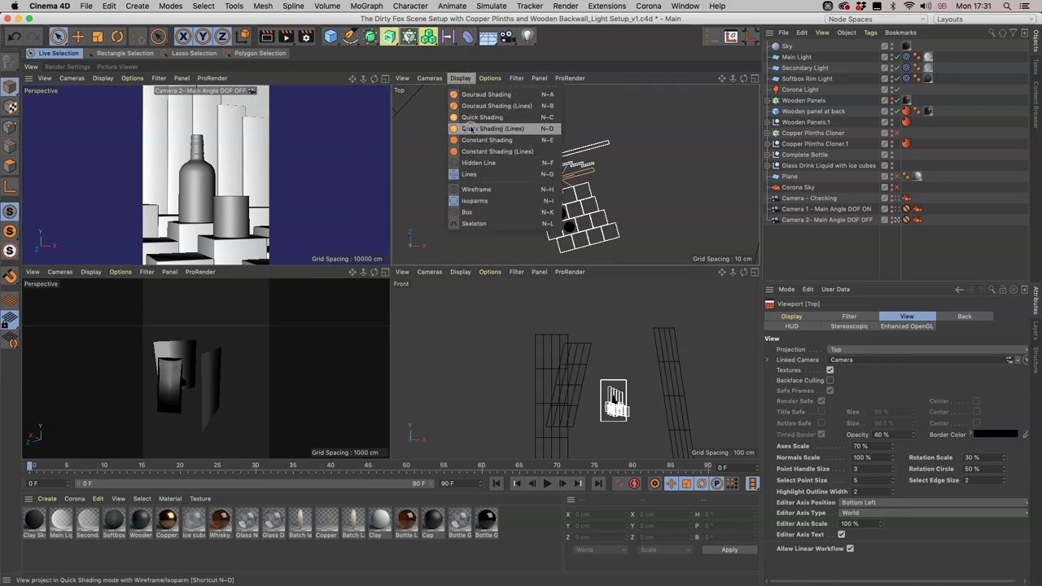
left_click(471, 129)
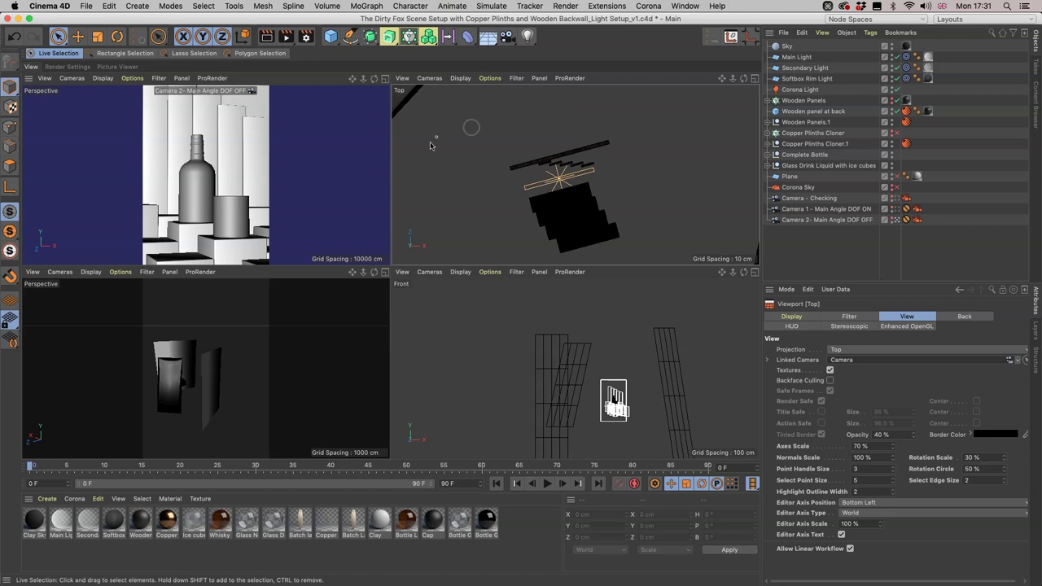
left_click(385, 78)
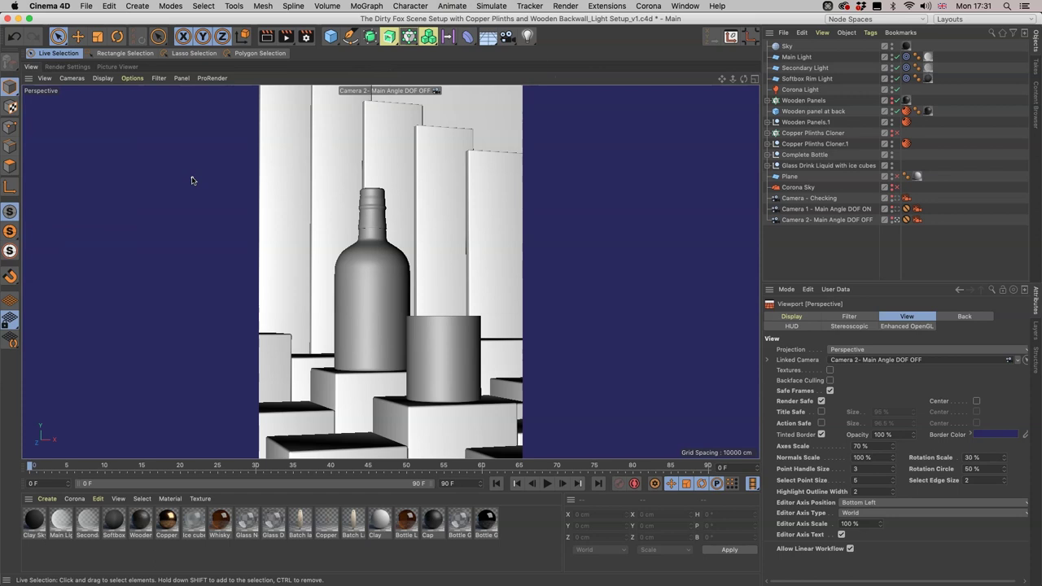
key("q")
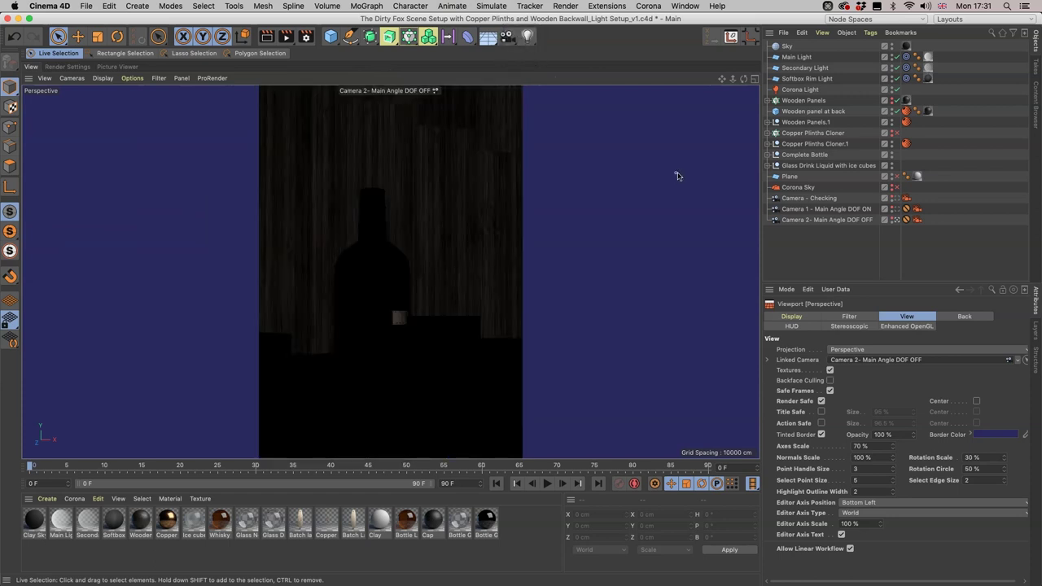
key("q")
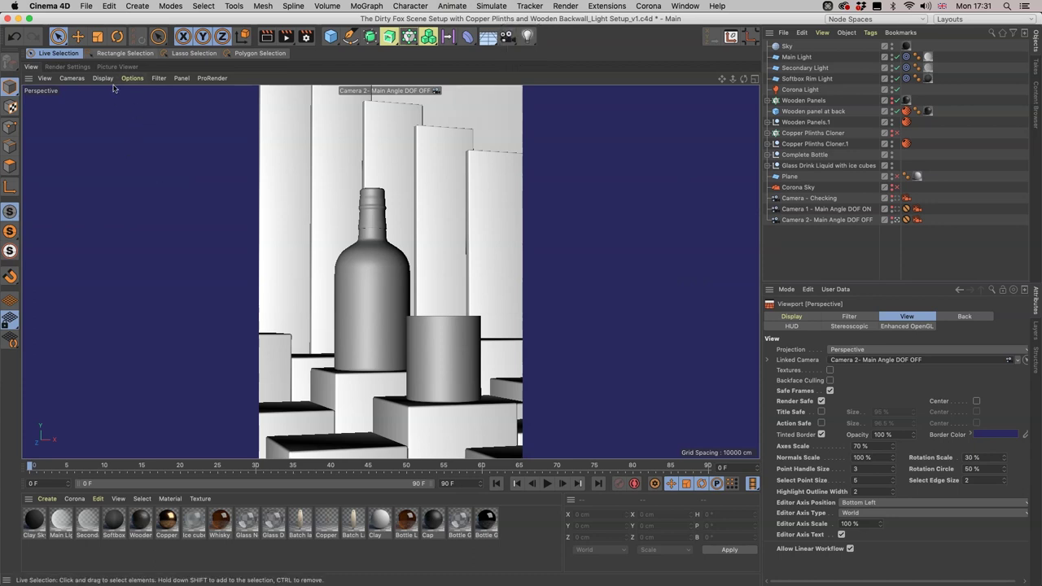
left_click(107, 79)
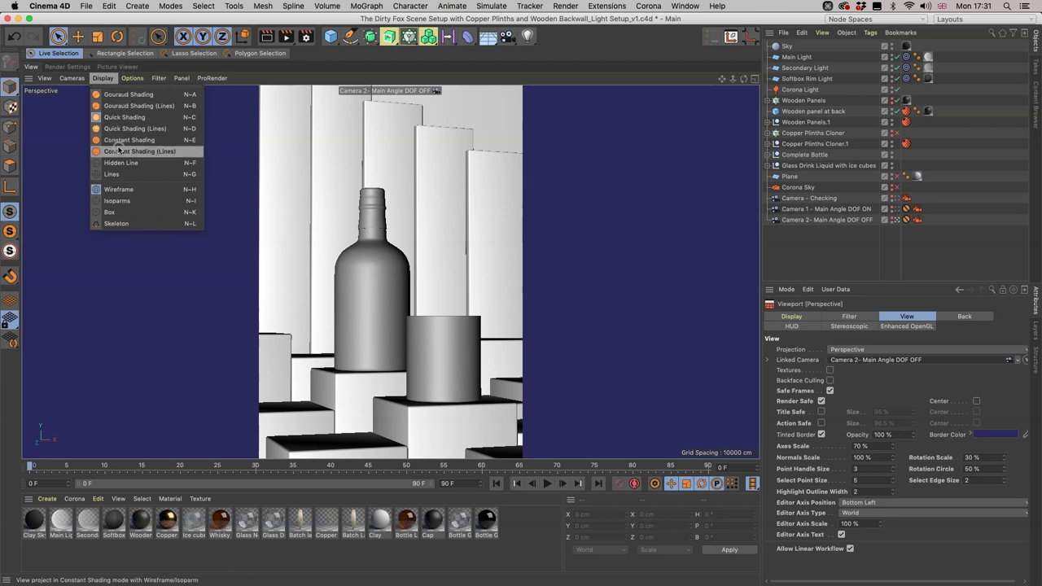
left_click(74, 167)
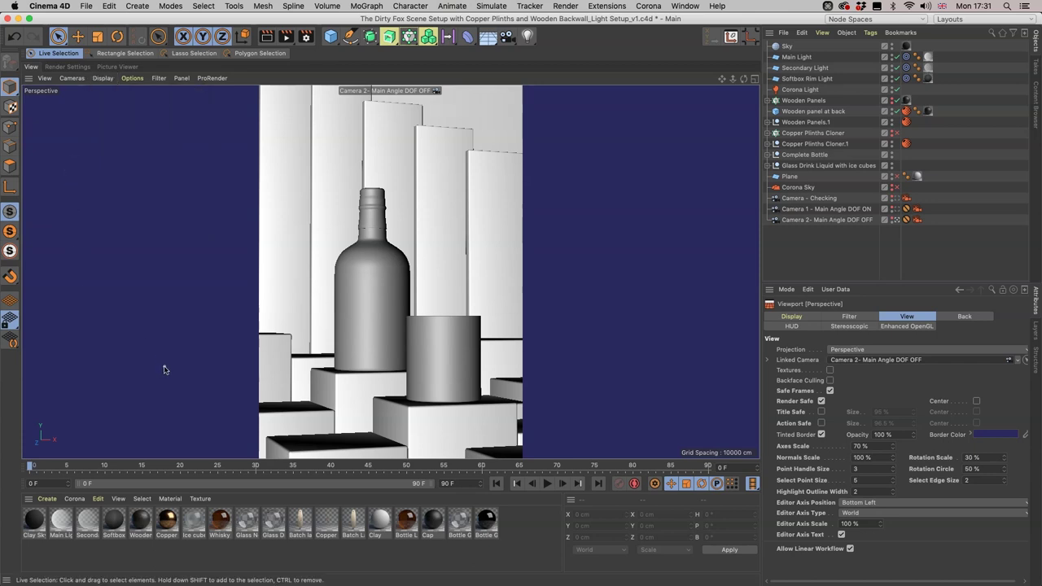